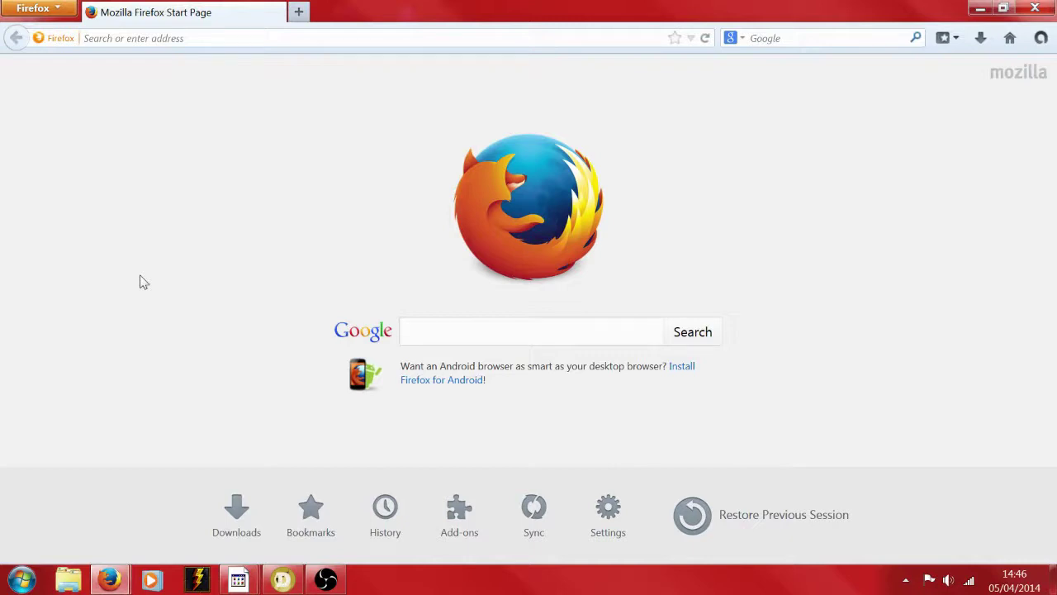
Search Google for 'blue stacks' from the Firefox address bar
left_click(163, 38)
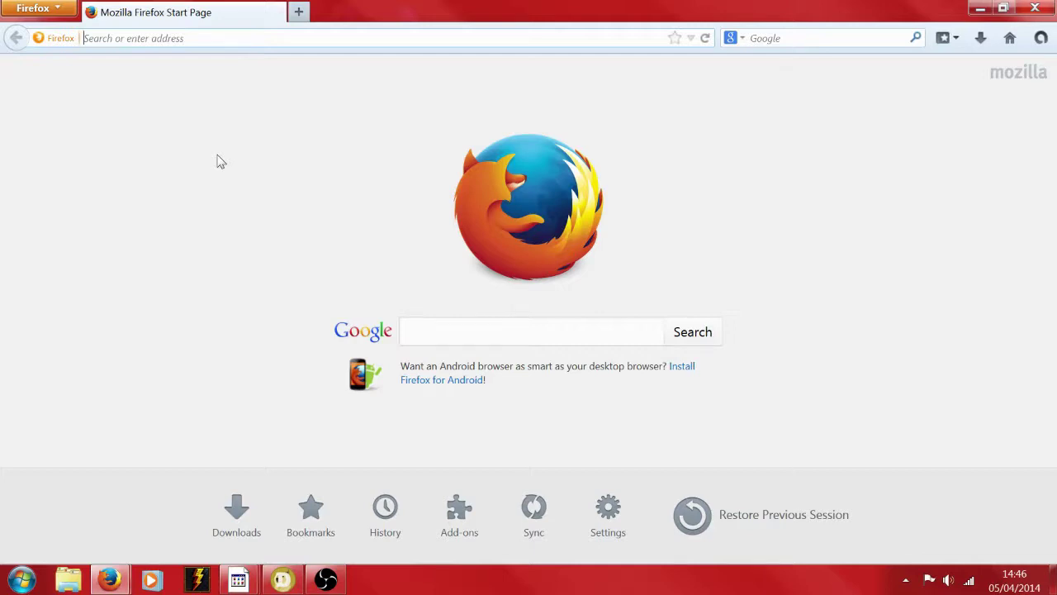
type("blue sta")
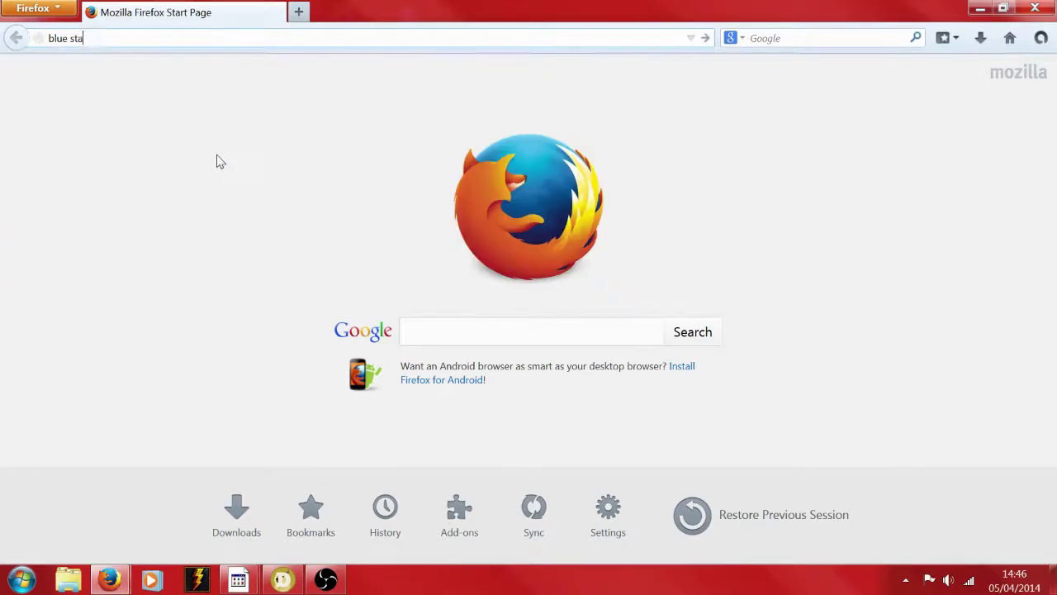
type("cks")
key("Return")
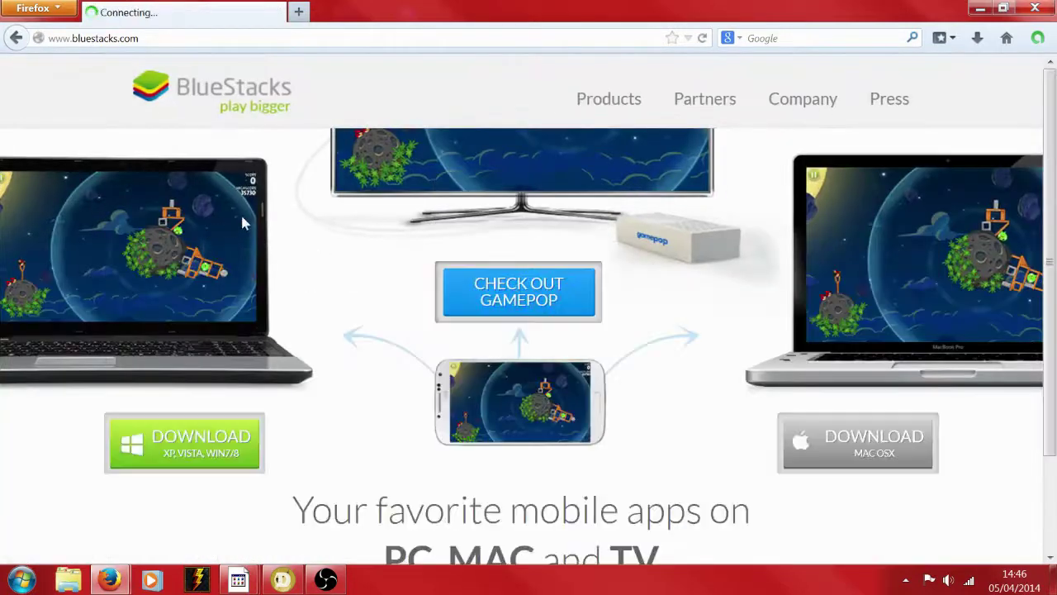
Download BlueStacks-SplitInstaller_native.exe for Windows from bluestacks.com and launch it from Downloads
scroll(206, 235, "down", 3)
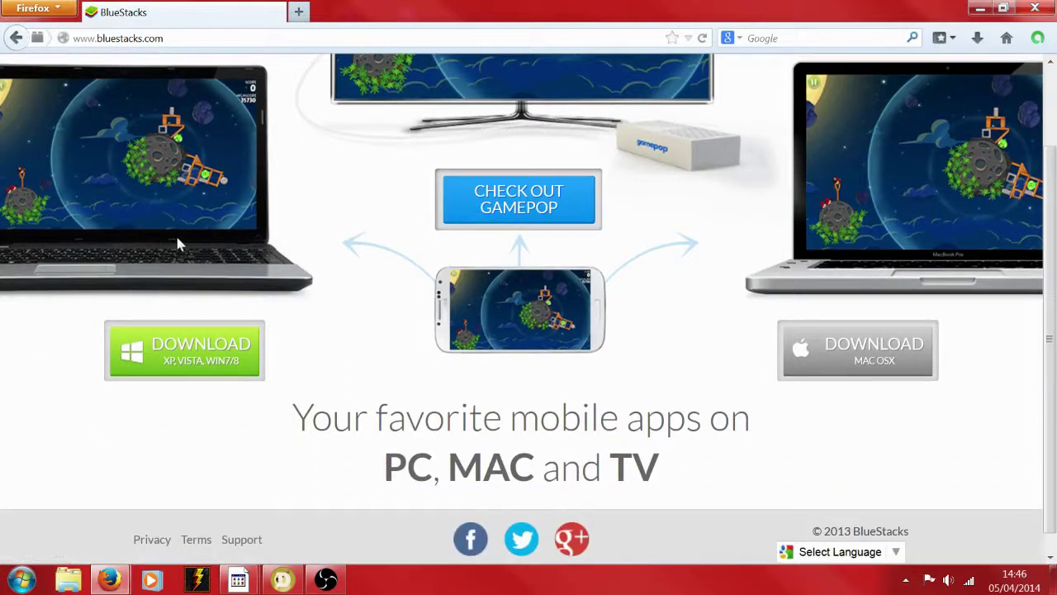
scroll(178, 244, "up", 3)
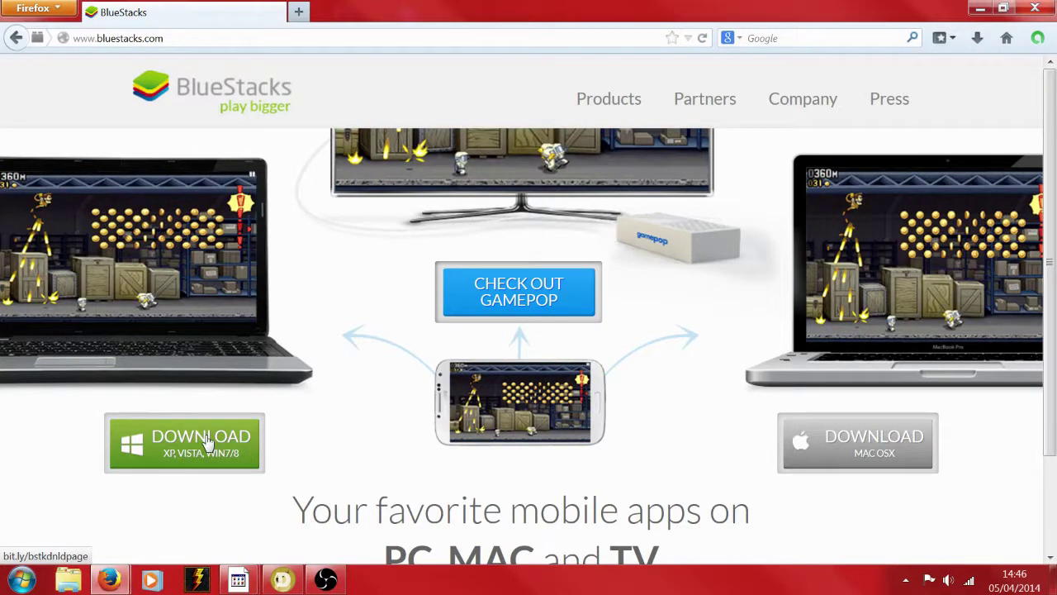
left_click(208, 443)
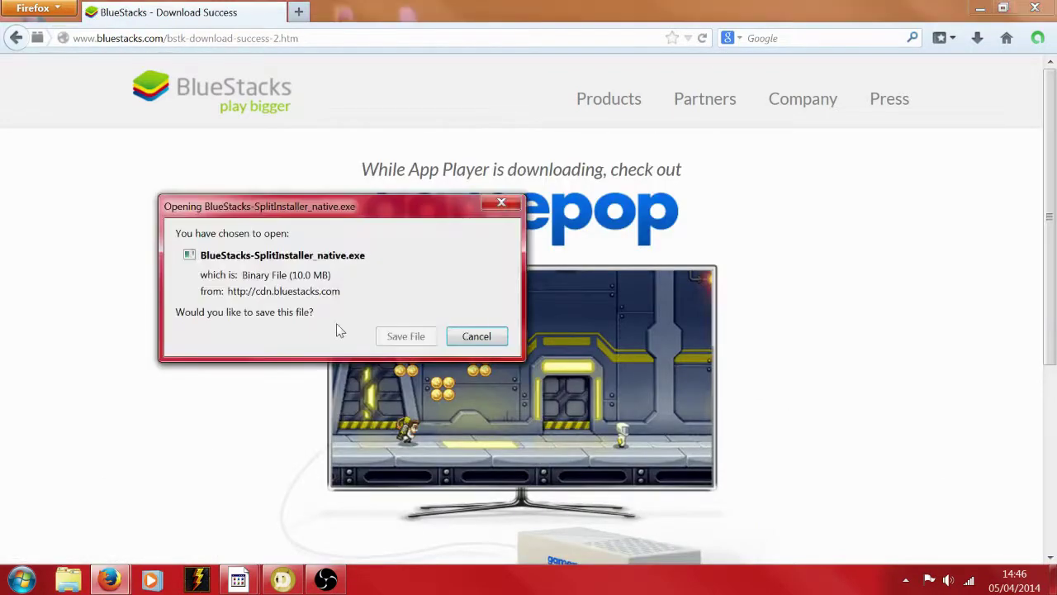
left_click(408, 342)
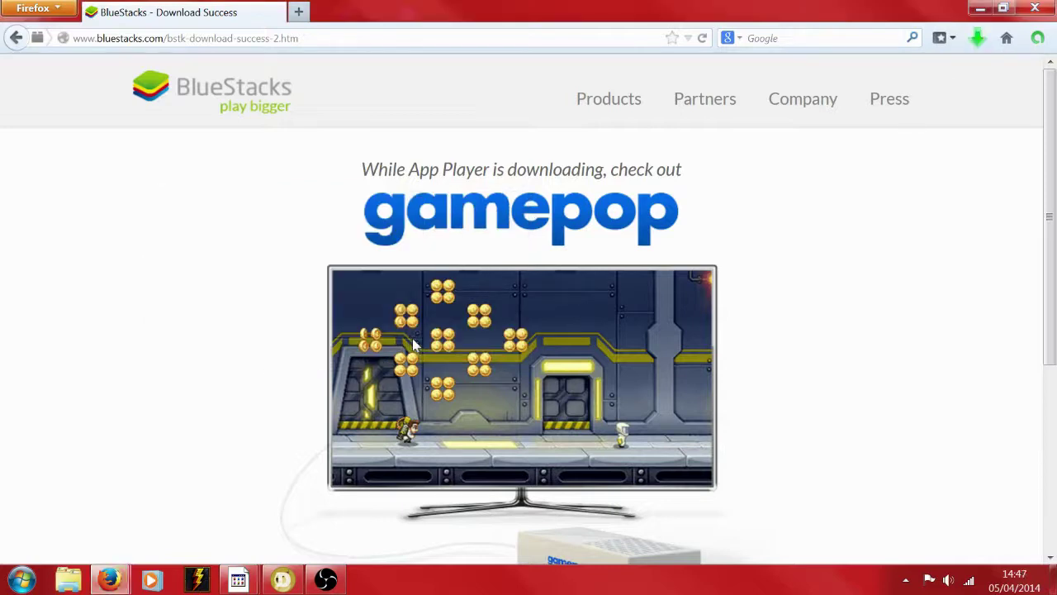
left_click(981, 41)
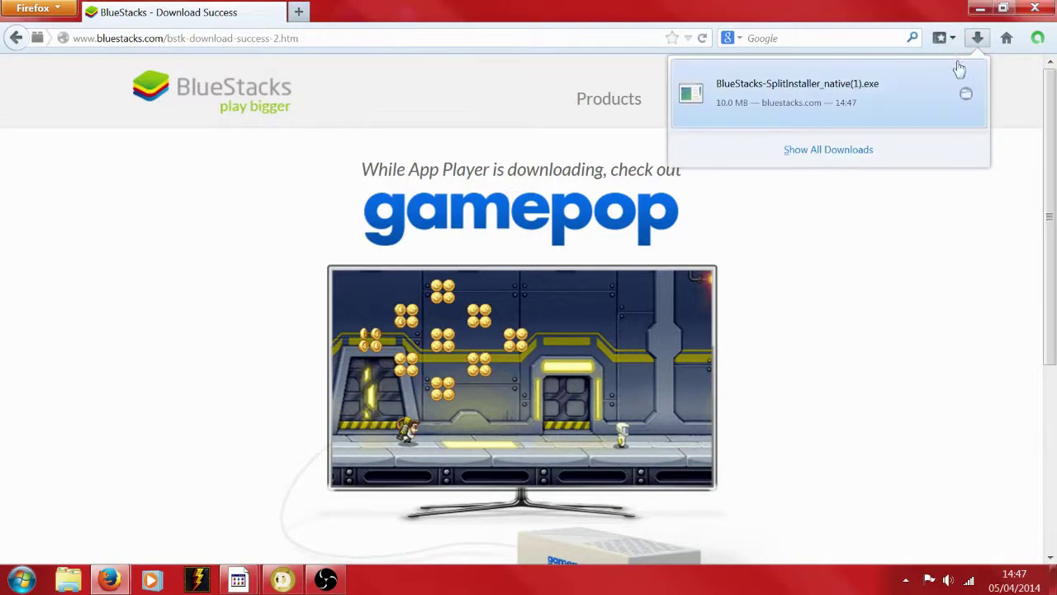
left_click(824, 107)
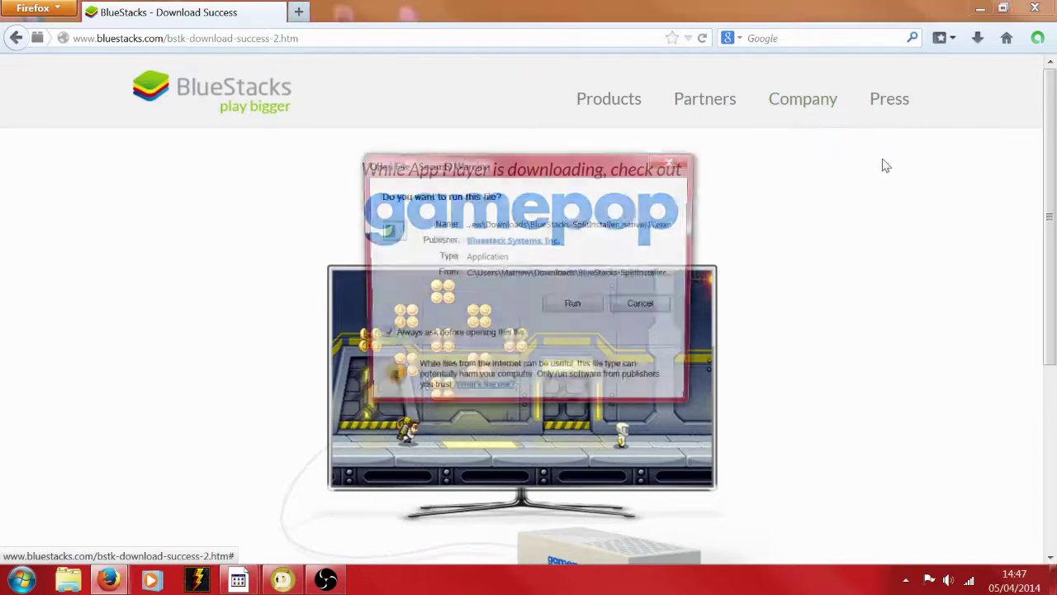
Confirm running the BlueStacks installer and move its loading window to the right
left_click(592, 312)
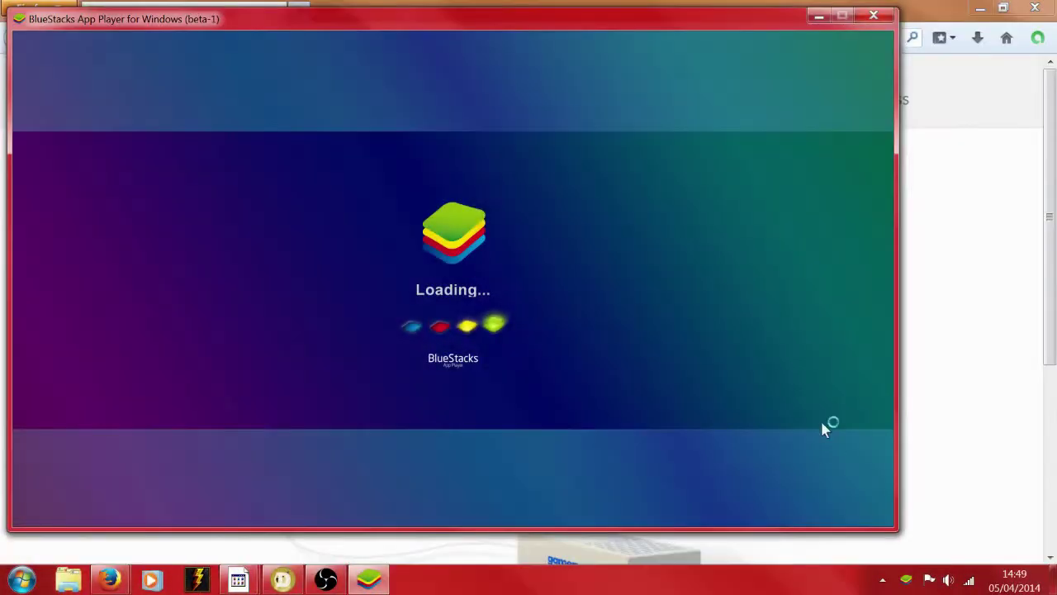
left_click_drag(404, 20, 512, 33)
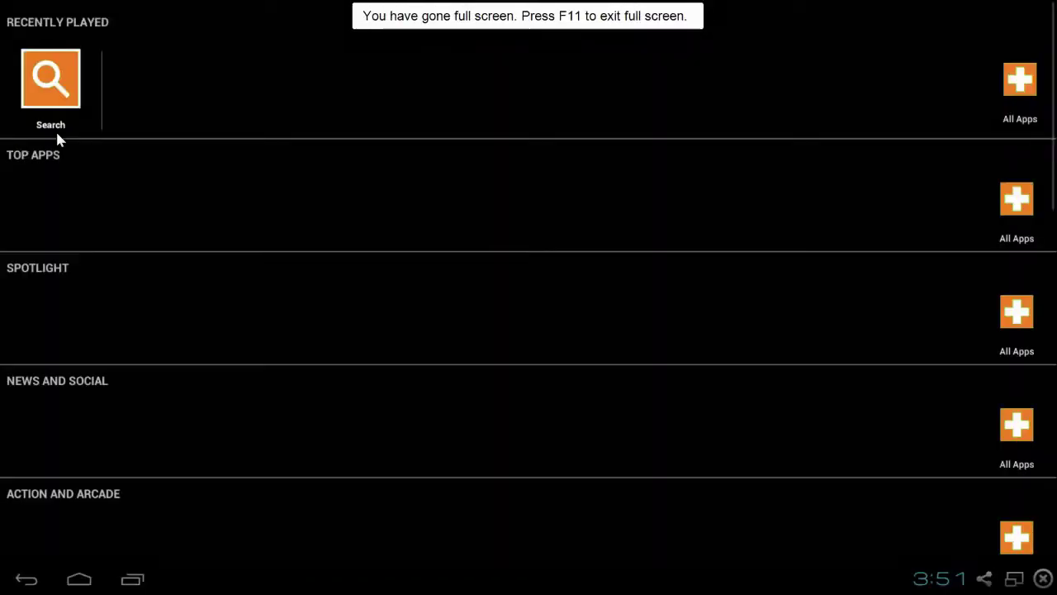
Exit full screen, search the apps for 'clash of clan' and open the Clash of Clans result
key("F11")
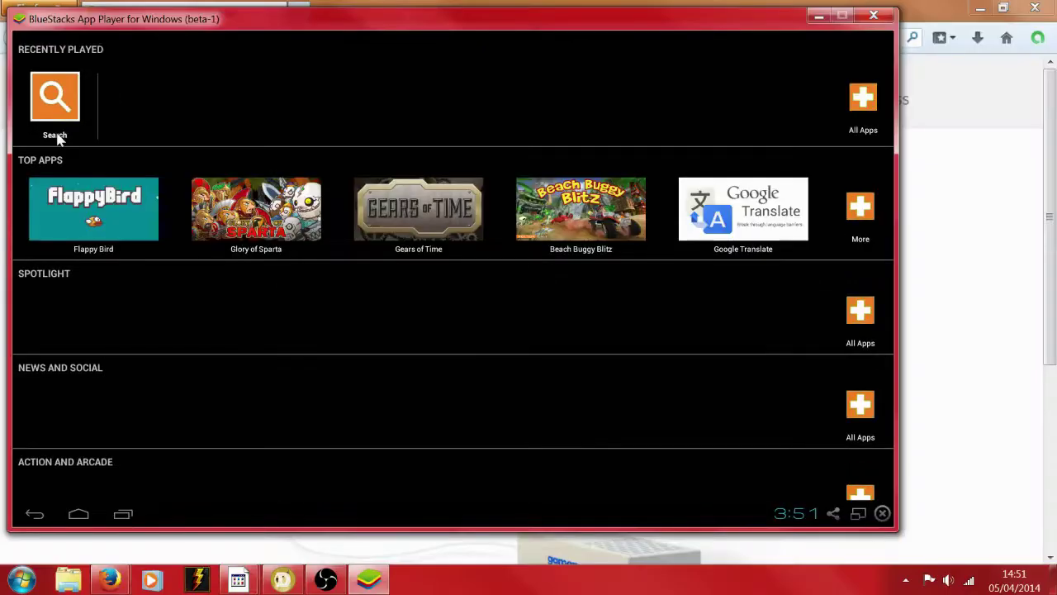
mouse_move(167, 27)
left_mouse_down()
mouse_move(253, 25)
mouse_move(242, 25)
left_mouse_up()
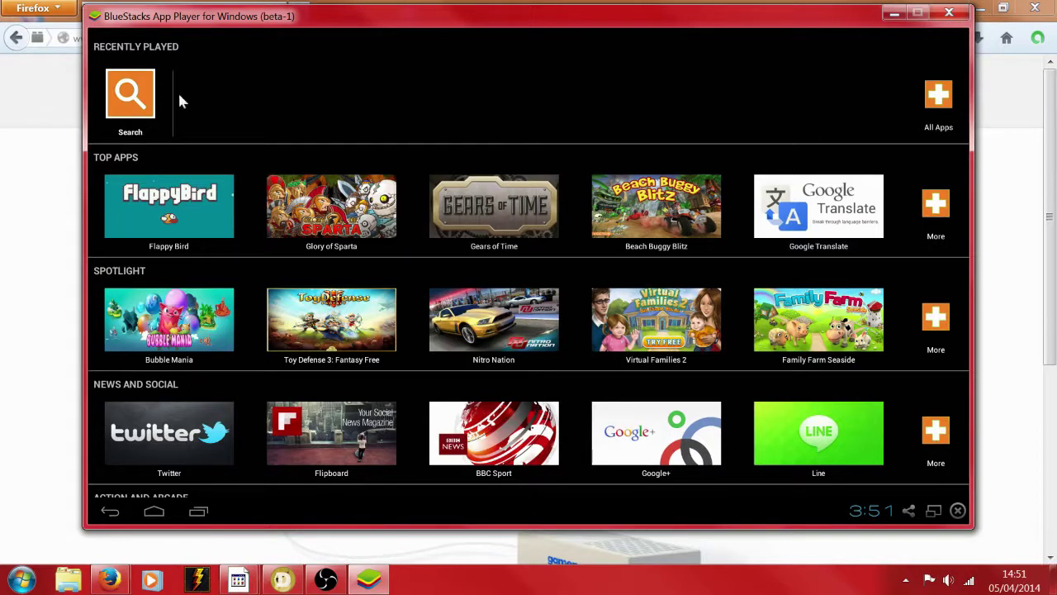
left_click(133, 95)
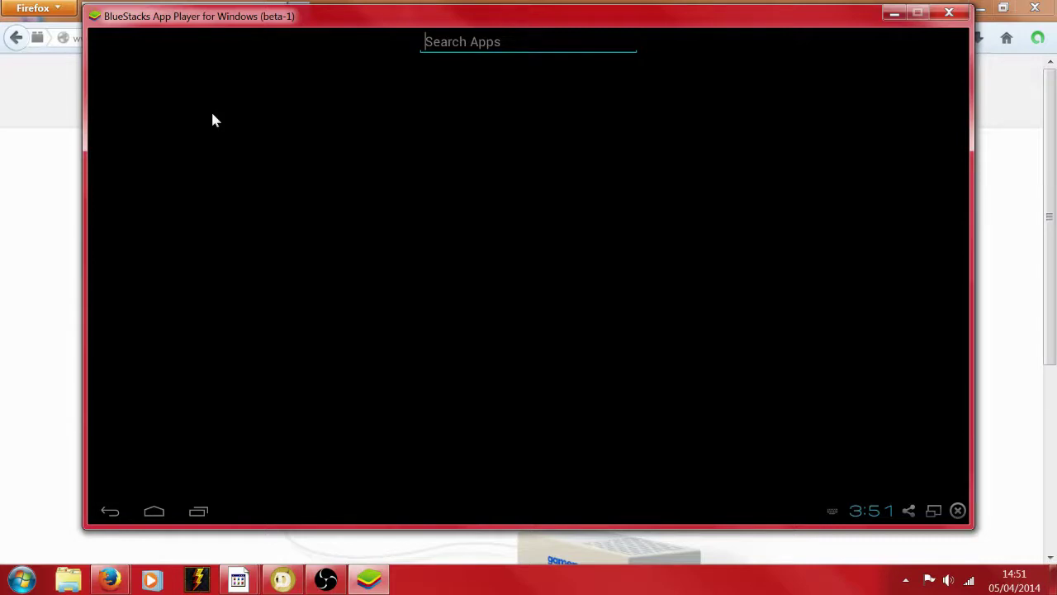
type("clash of clans")
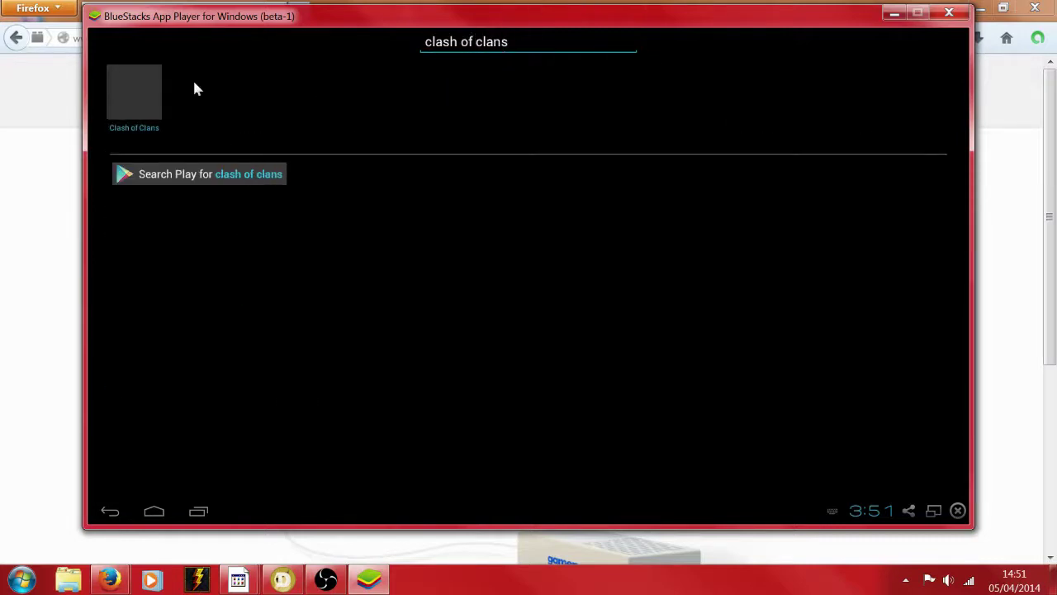
left_click(128, 96)
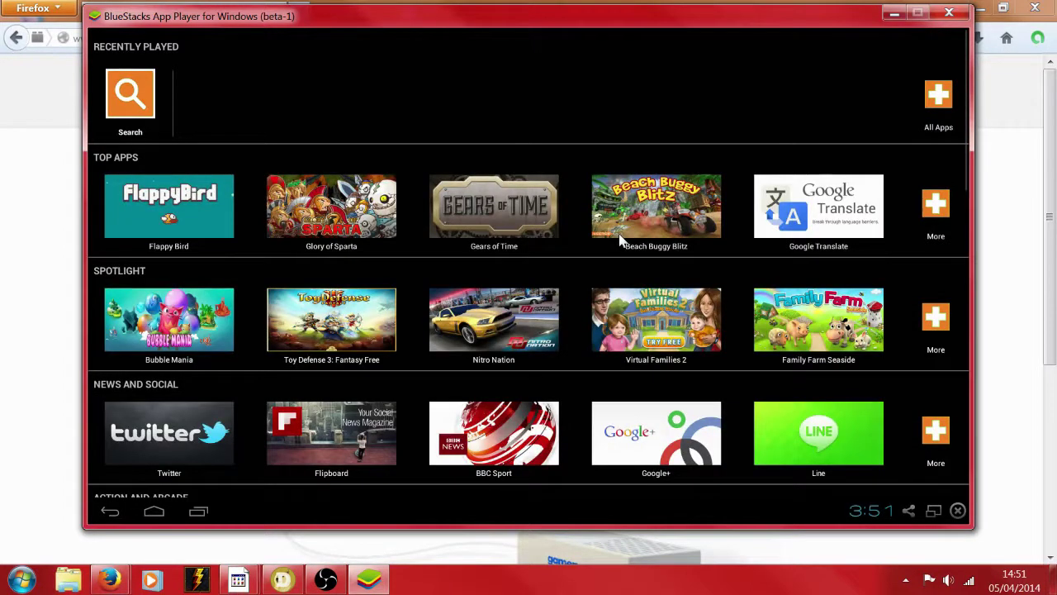
left_click(126, 91)
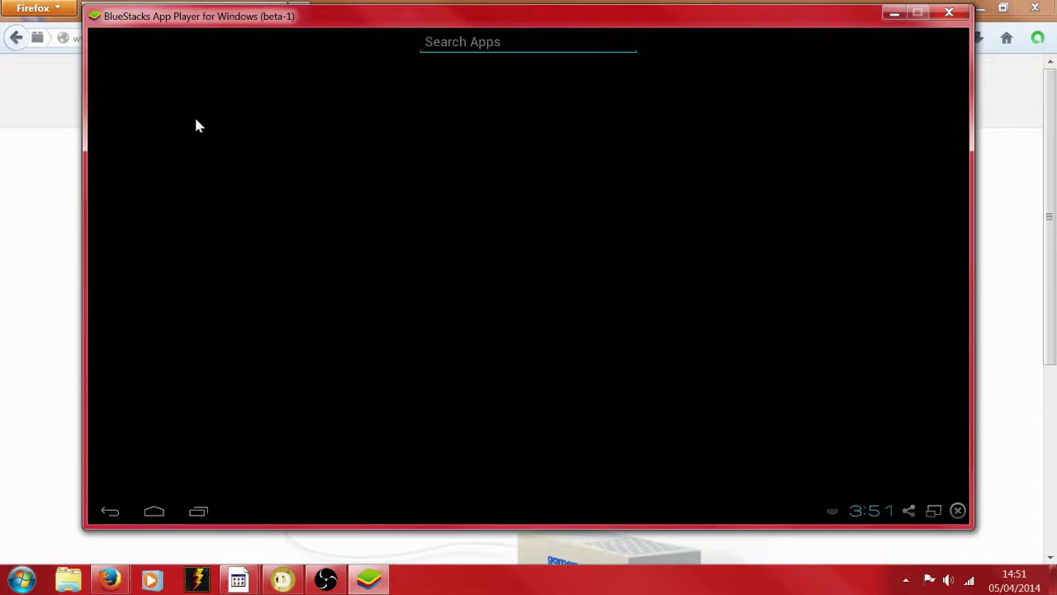
type("clash")
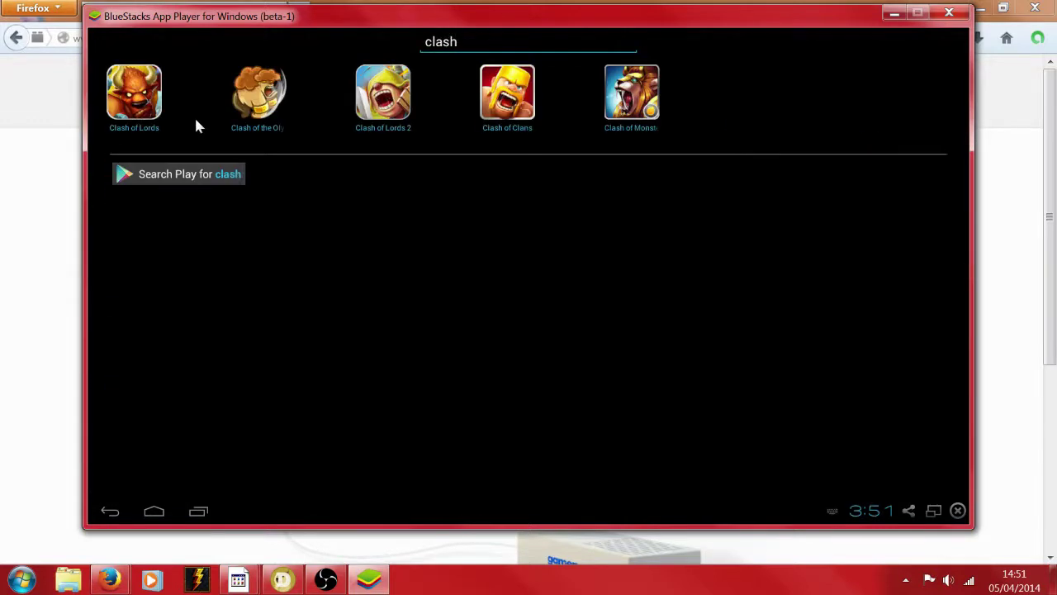
type(" of clan")
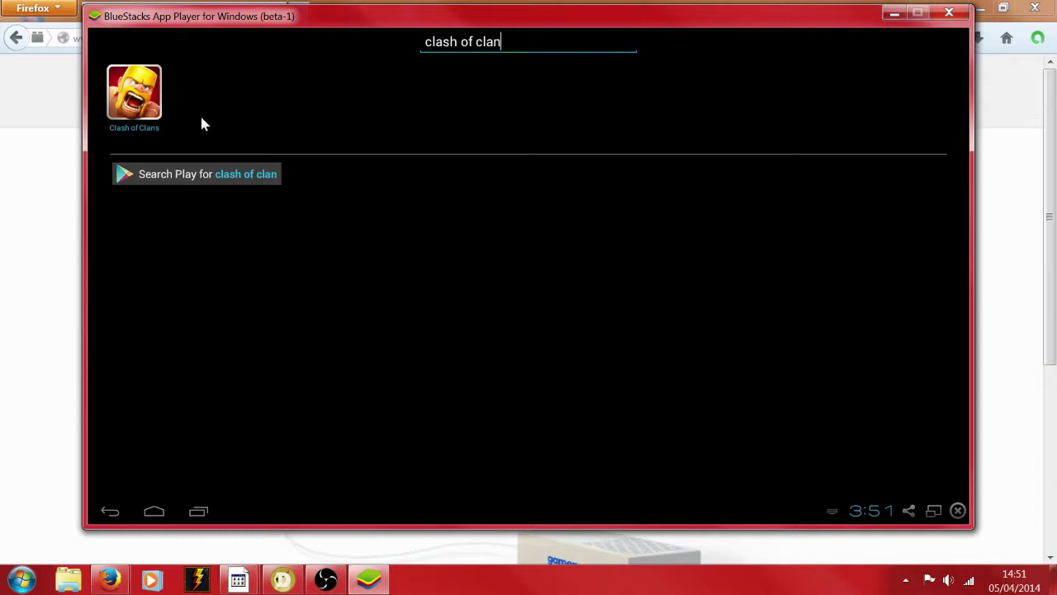
left_click(135, 101)
Sign in with an existing Google account, keeping backup on and enabling App Sync
left_click(636, 327)
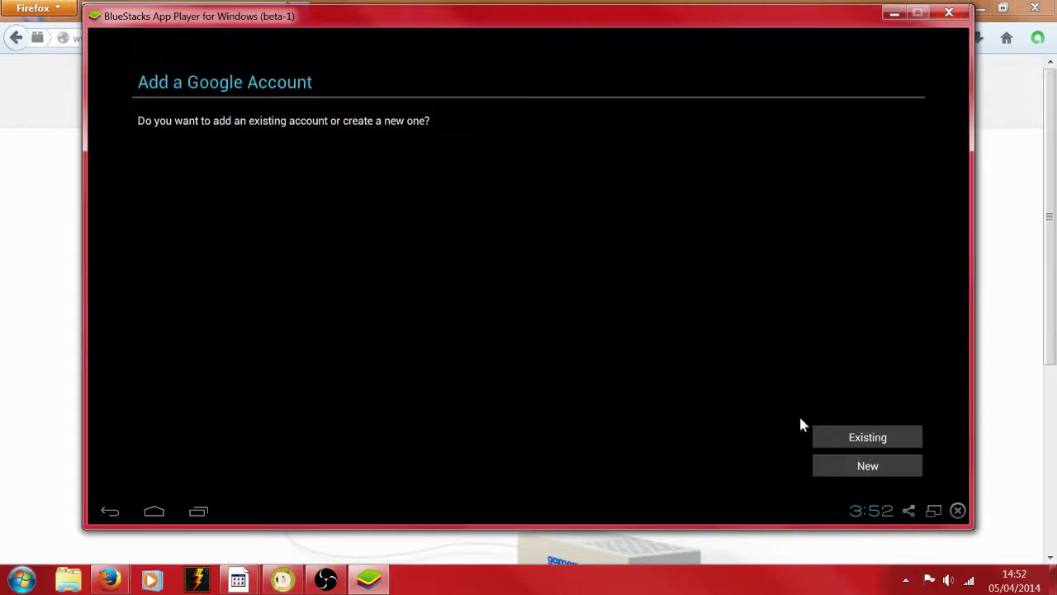
left_click(892, 439)
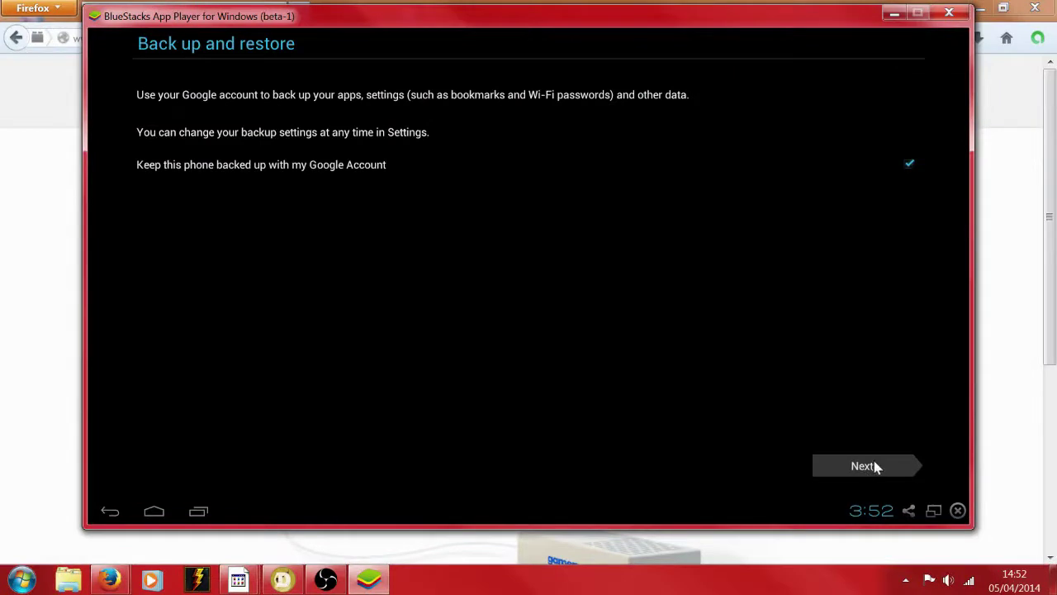
left_click(872, 463)
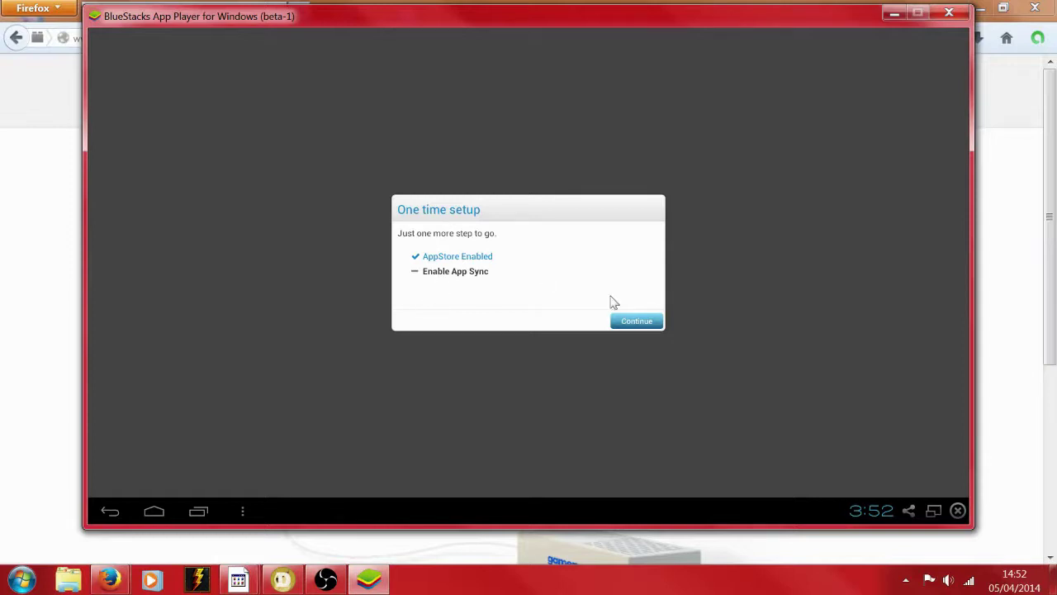
left_click(633, 322)
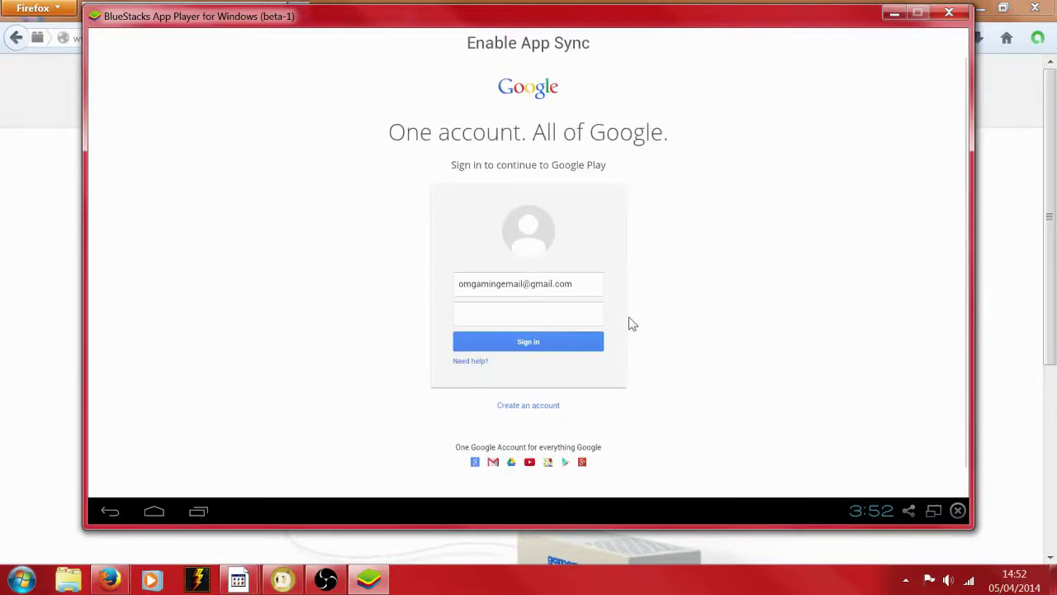
left_click(566, 313)
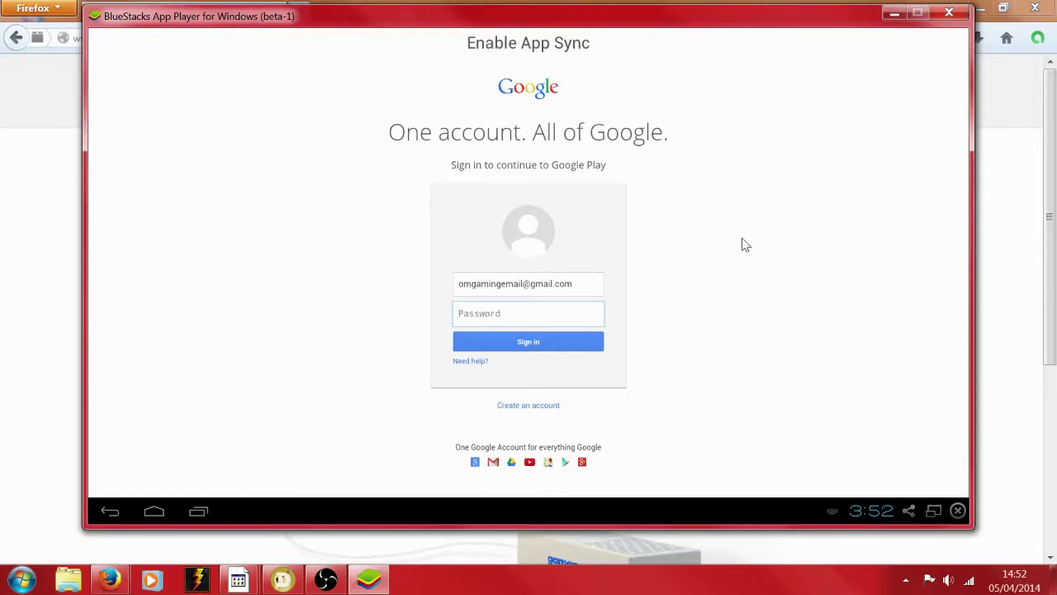
key("Return")
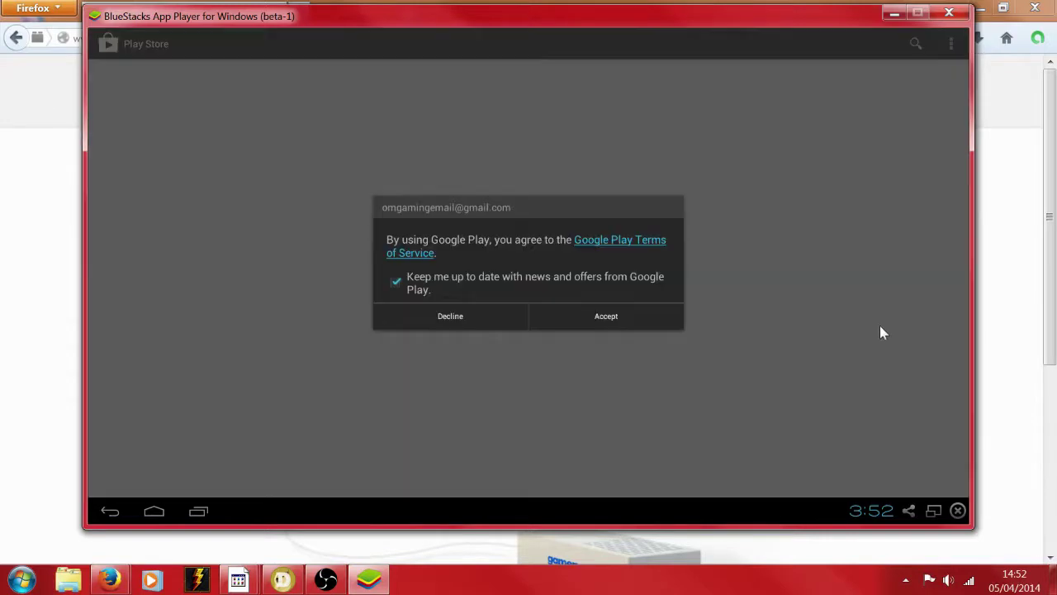
Accept the Google Play terms, install Clash of Clans with its permissions, and open it
left_click(611, 322)
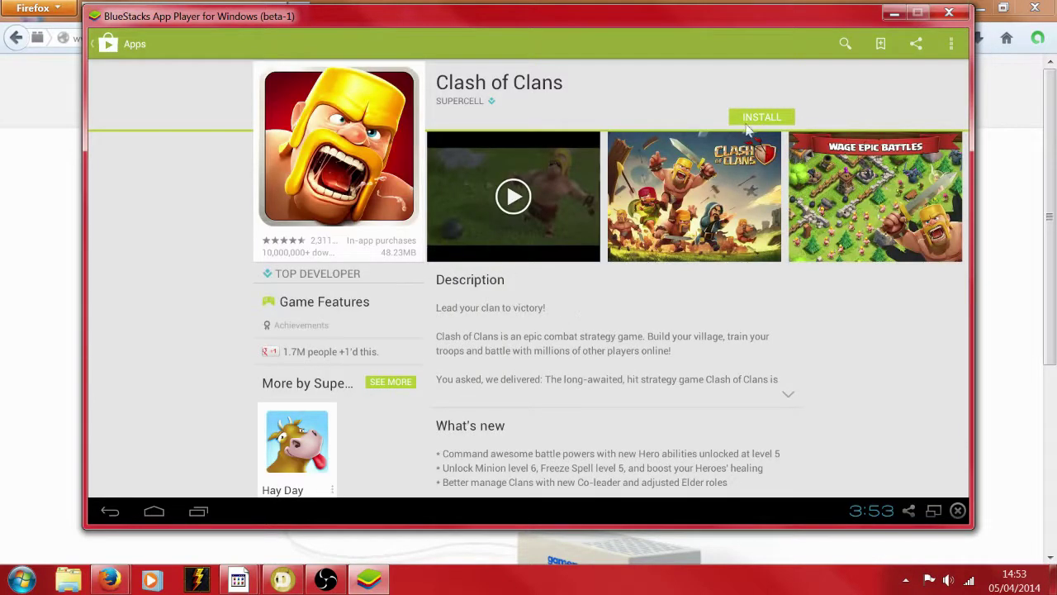
left_click(754, 120)
left_click(601, 354)
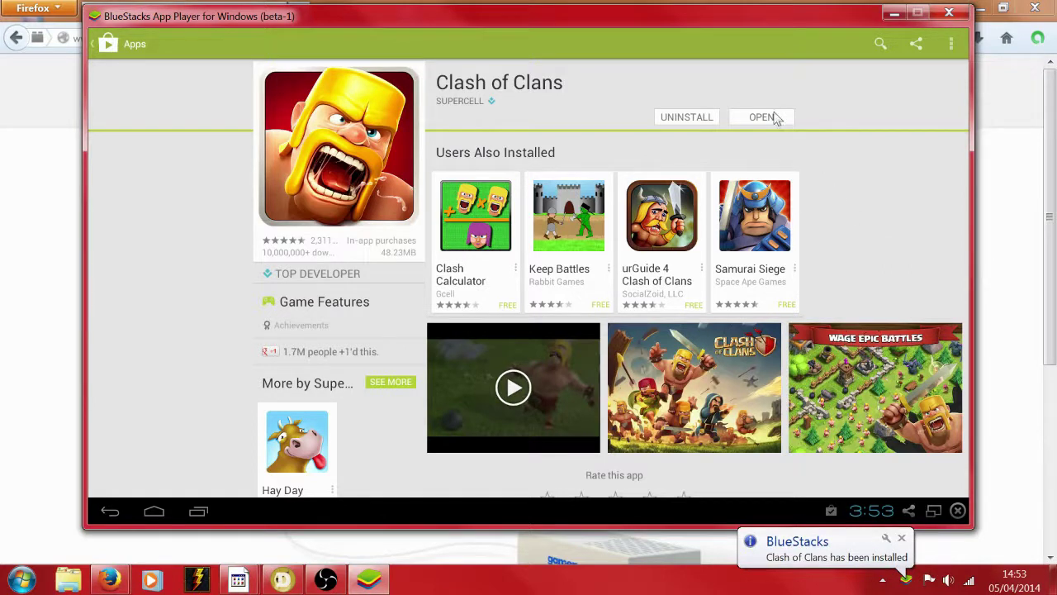
left_click(768, 120)
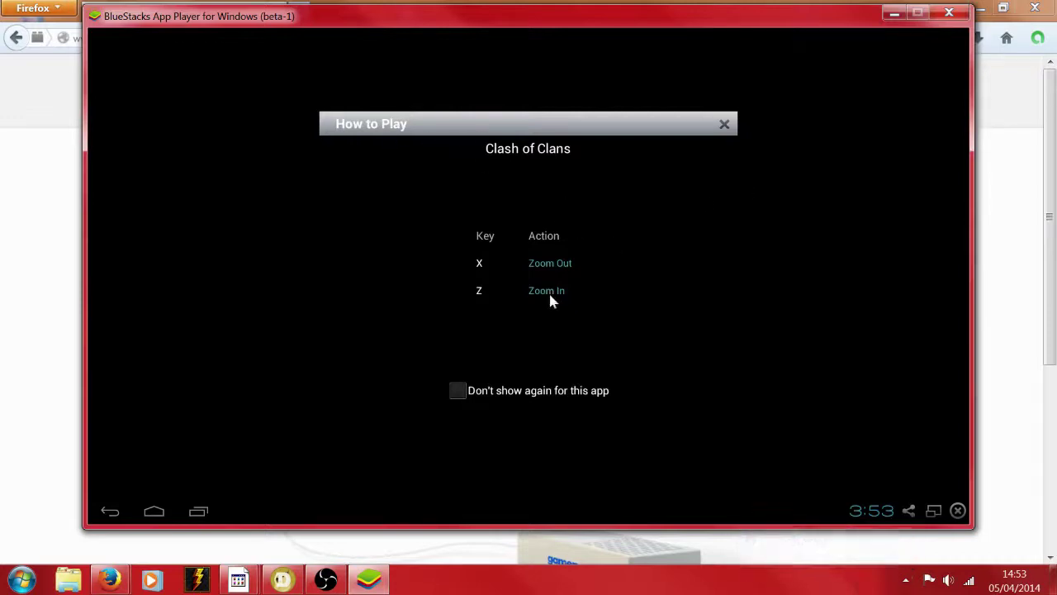
Close the How to Play guide and dismiss the villager's first tutorial message
left_click(724, 125)
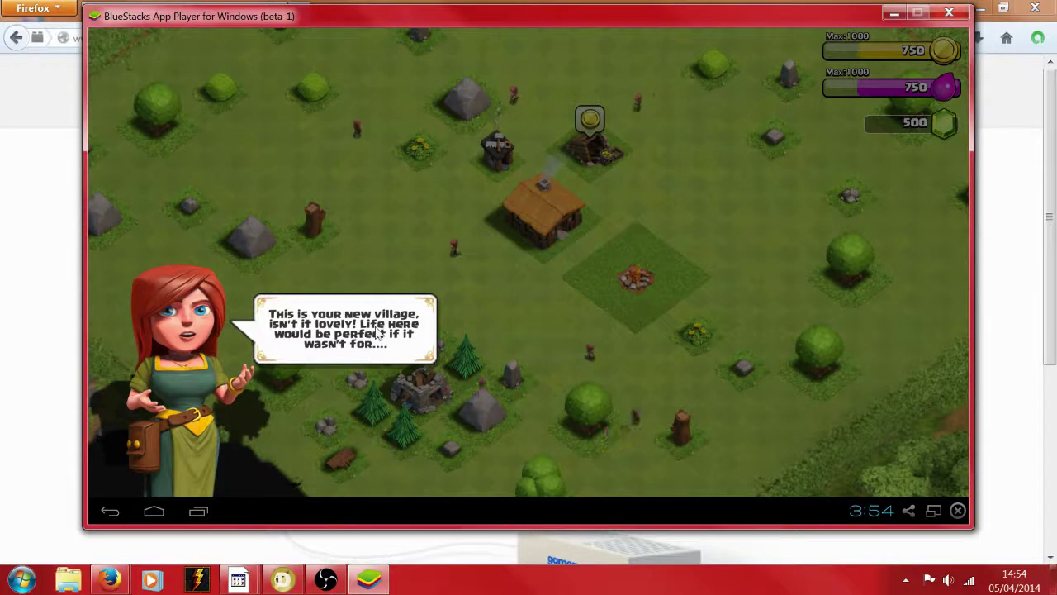
left_click(379, 333)
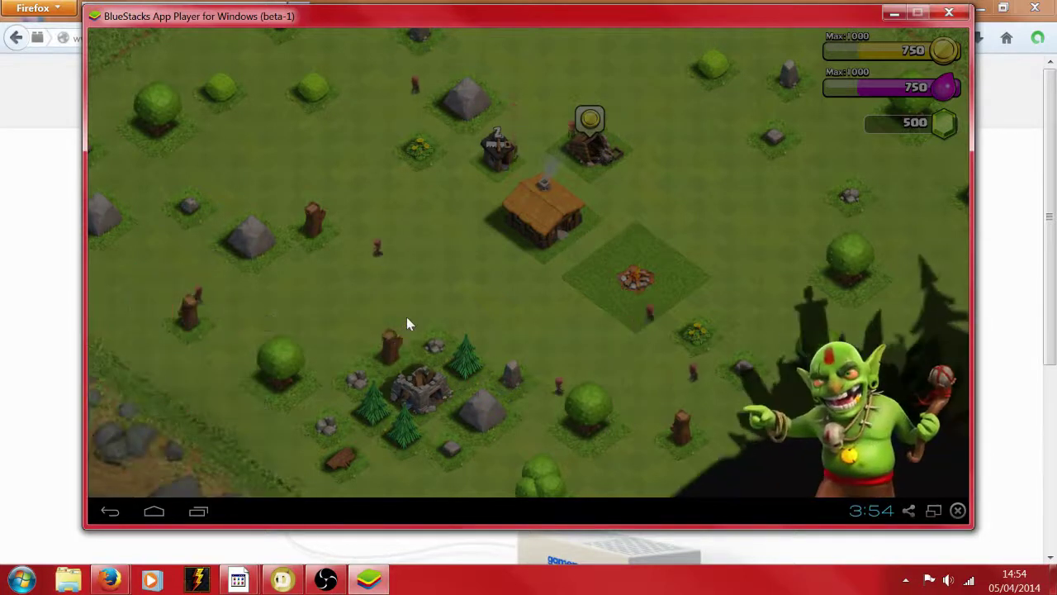